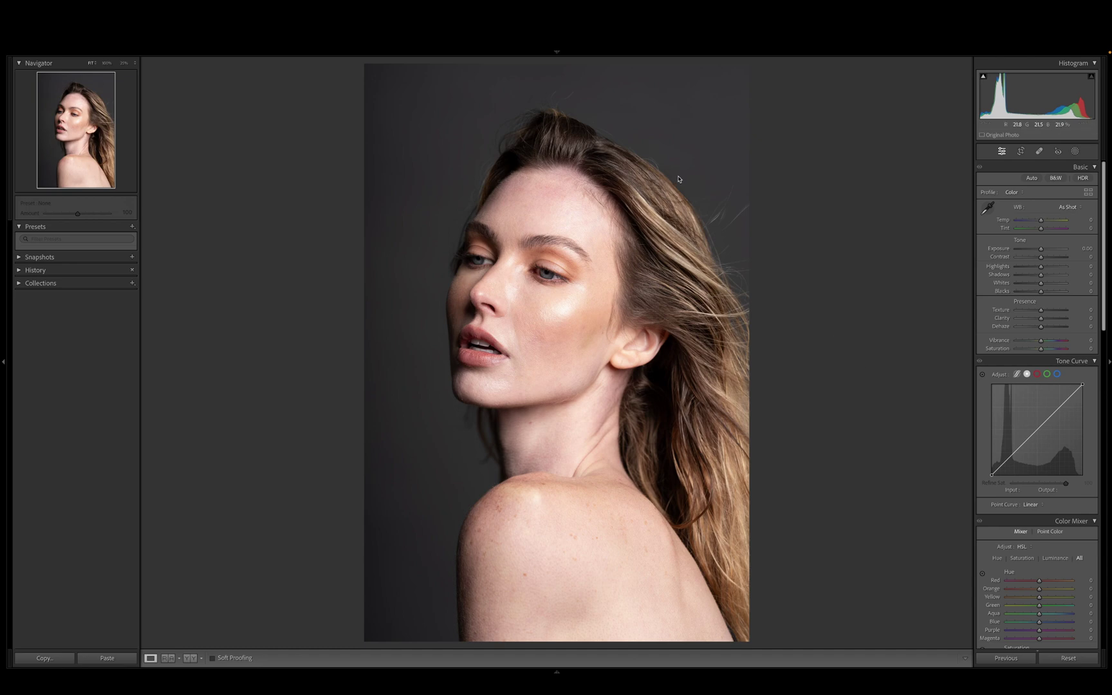
- Check the skin at full size, then raise Exposure to +0.10 and Contrast to about +8
click(630, 262)
drag(609, 368, 740, 218)
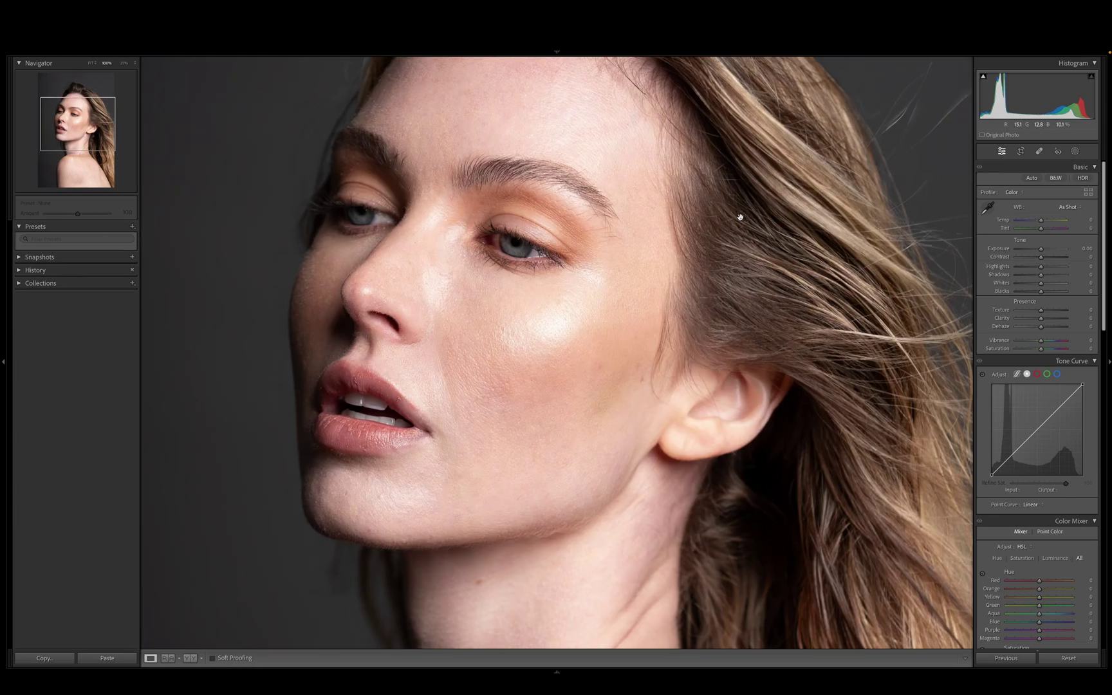
click(634, 336)
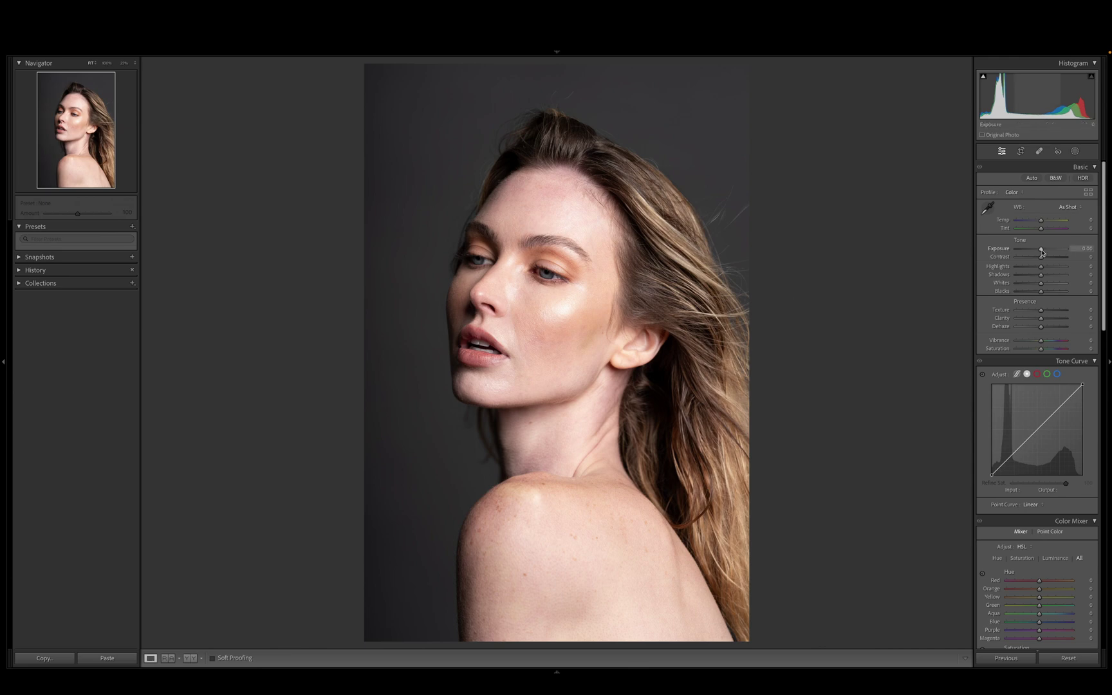
drag(1042, 251, 1042, 255)
drag(1043, 254, 1043, 254)
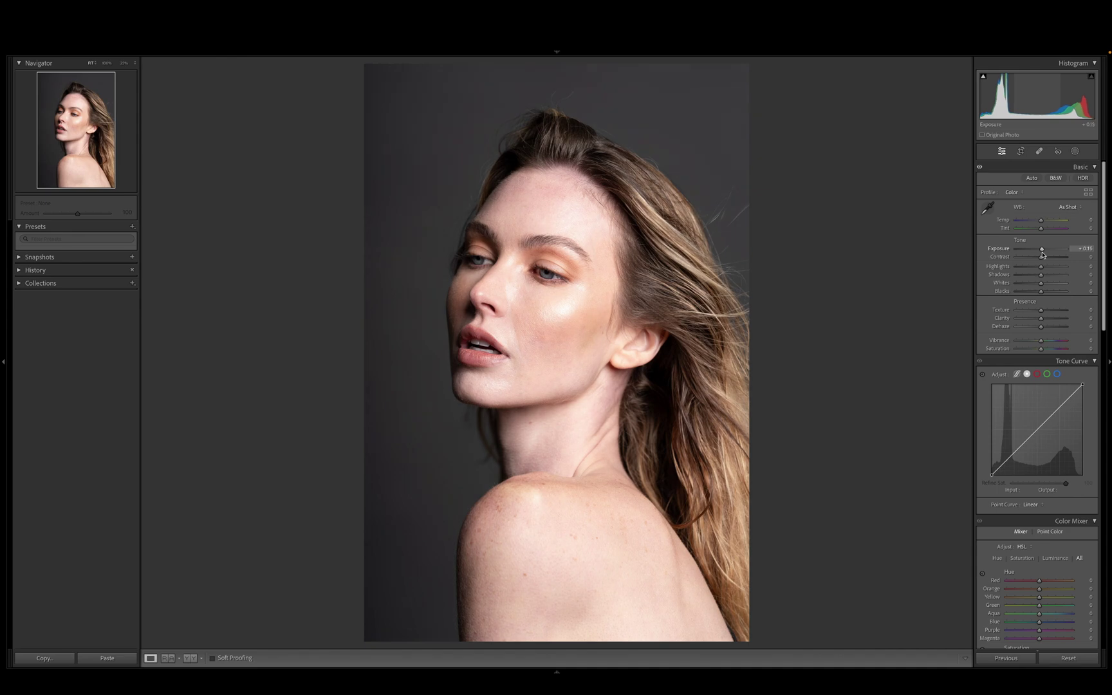
drag(1041, 257, 1044, 263)
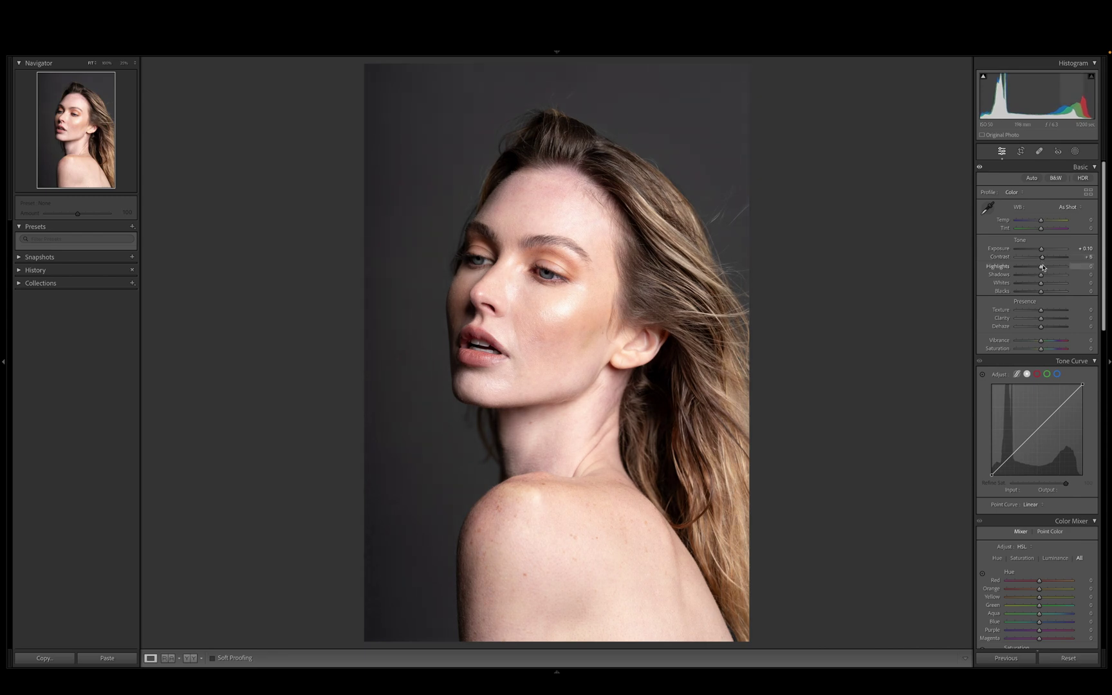
- Lower Highlights to about -17 to tame the cheek shine, checking it at 100% zoom
drag(1037, 269, 1038, 272)
click(531, 314)
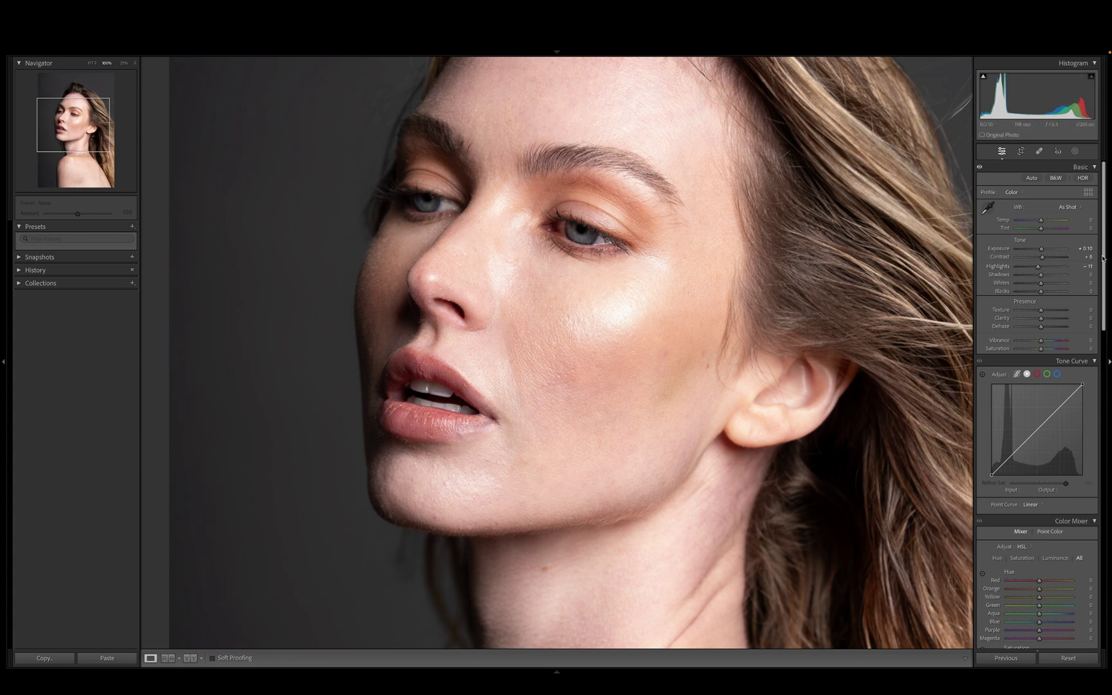
drag(1039, 270, 1037, 273)
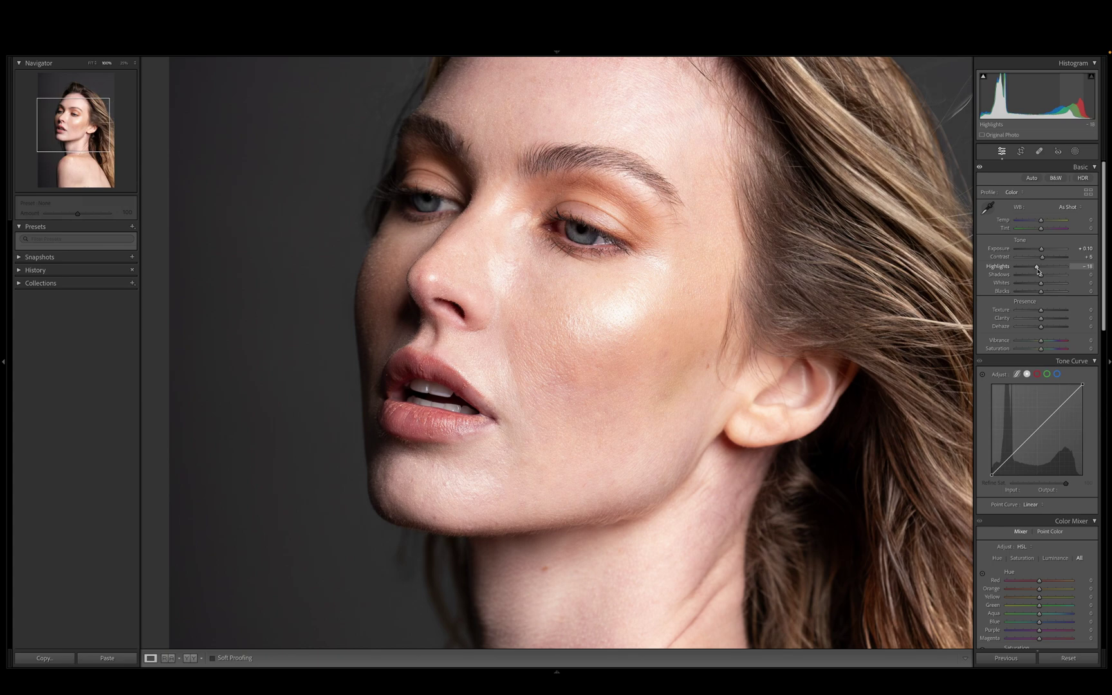
click(745, 303)
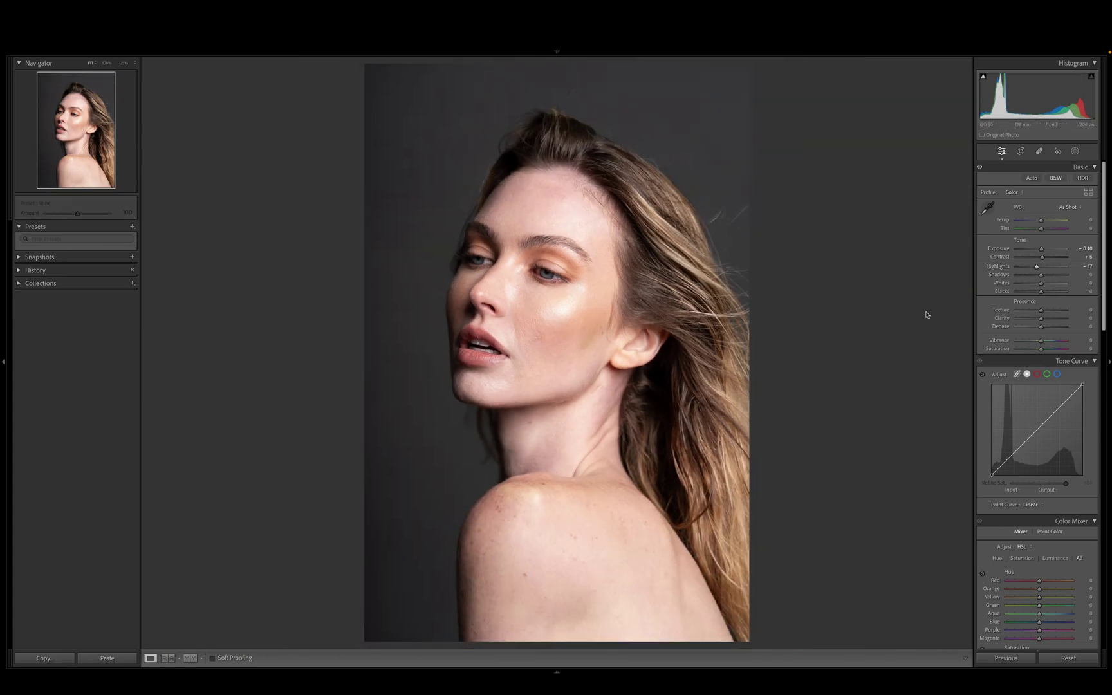
- Lift Shadows to +26 to brighten the darker hair and background tones
drag(1041, 275, 1047, 277)
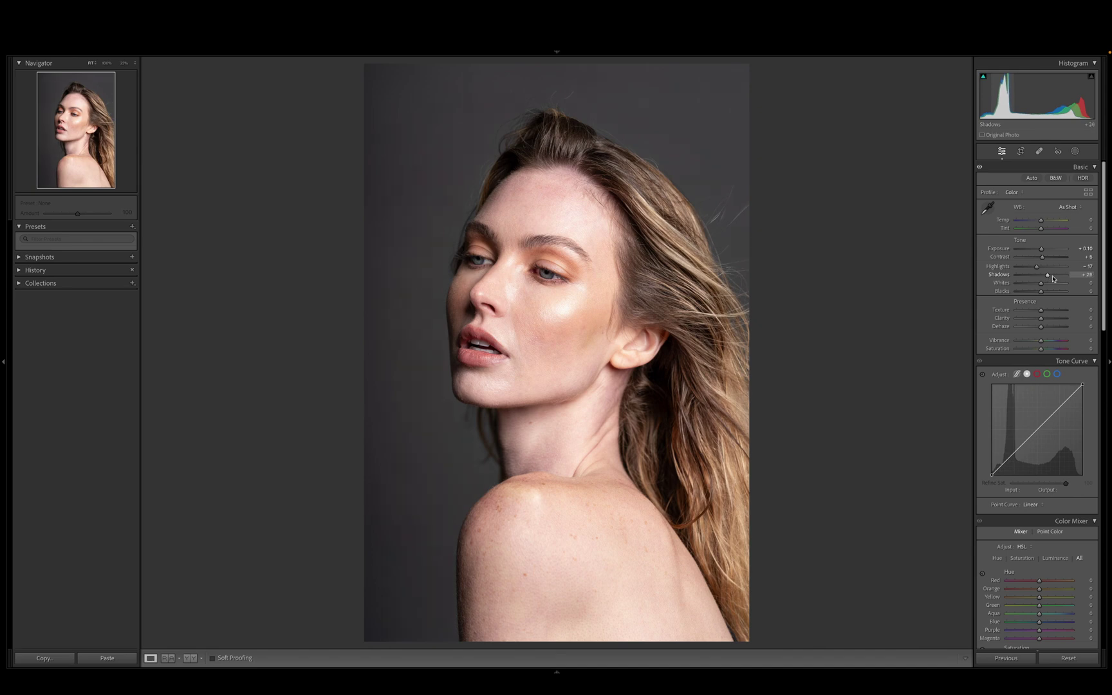
drag(1040, 285, 1042, 286)
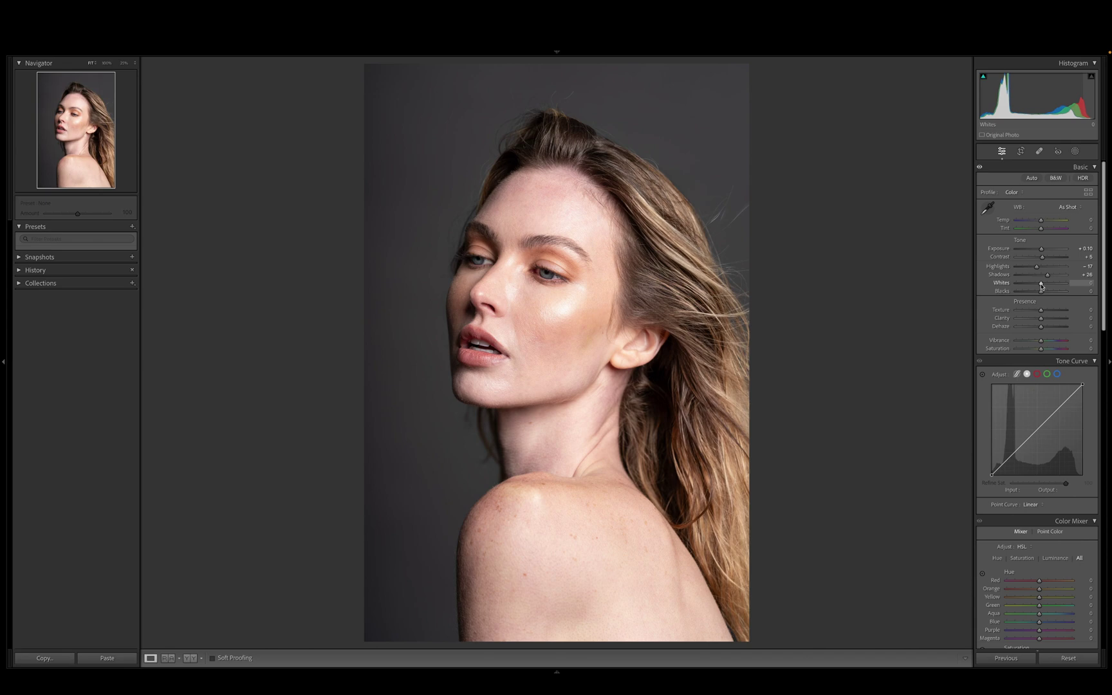
- Move the Whites slider to 27 and inspect the cheek highlights at 100% zoom
drag(1041, 287, 1033, 288)
click(565, 310)
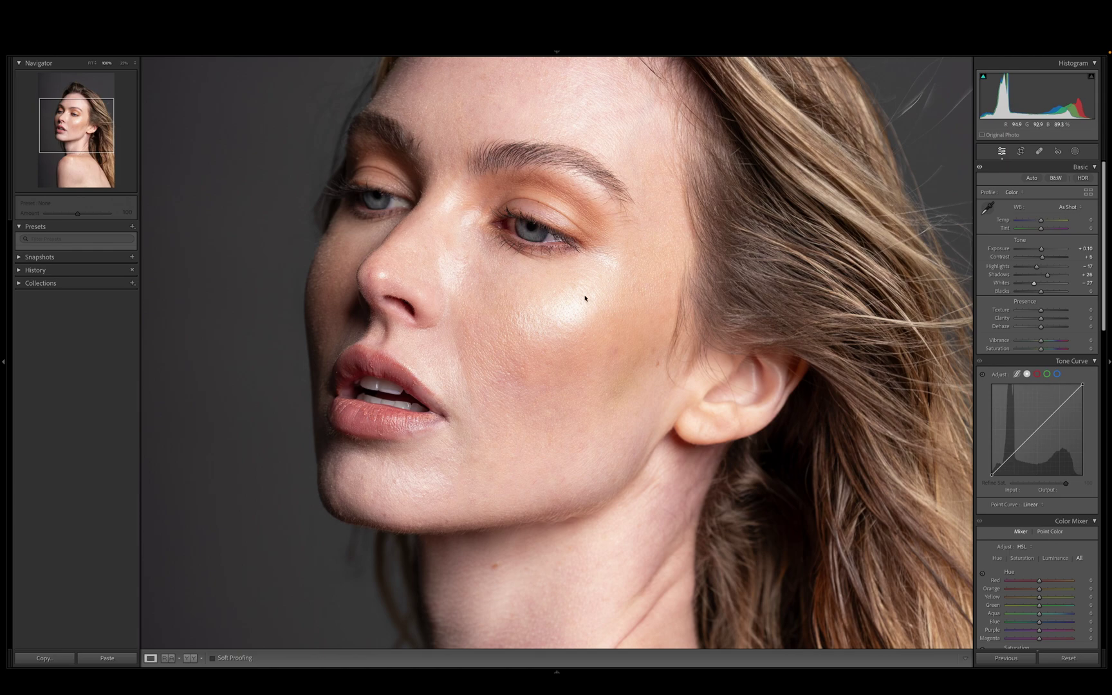
click(589, 331)
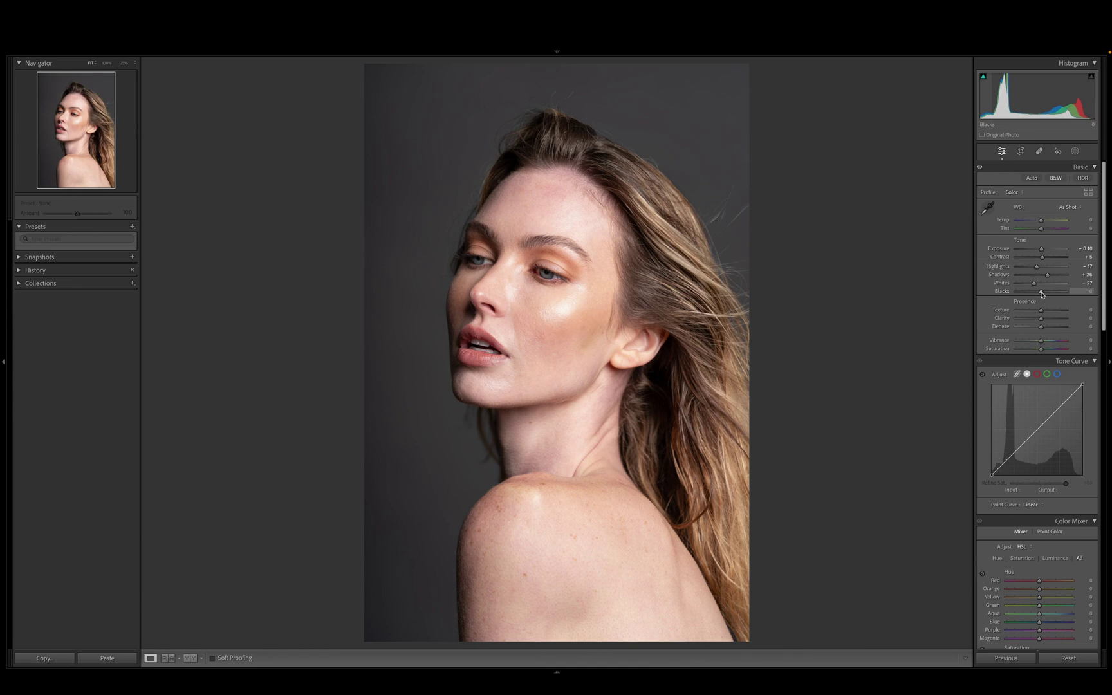
- Settle Blacks at +13 after checking the neck and hair tones at 100% zoom
mouse_move(1042, 294)
mouse_down()
mouse_move(1001, 298)
mouse_move(1074, 295)
mouse_move(1041, 294)
mouse_up()
drag(1041, 293, 1047, 296)
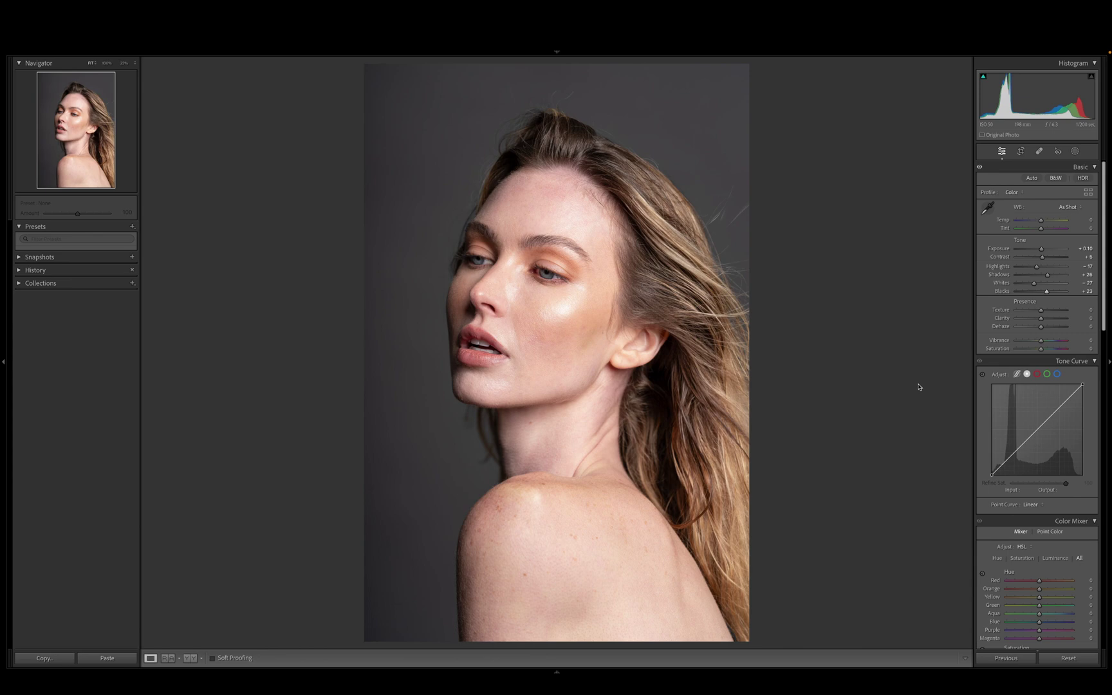
click(696, 385)
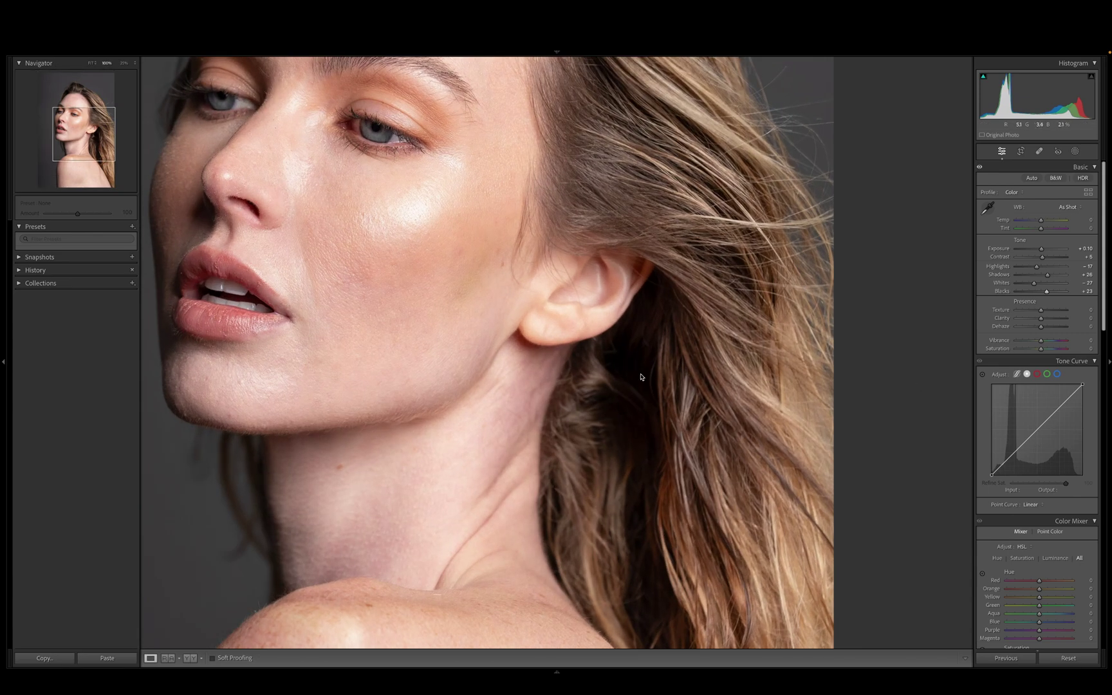
click(609, 448)
drag(1042, 291, 1044, 297)
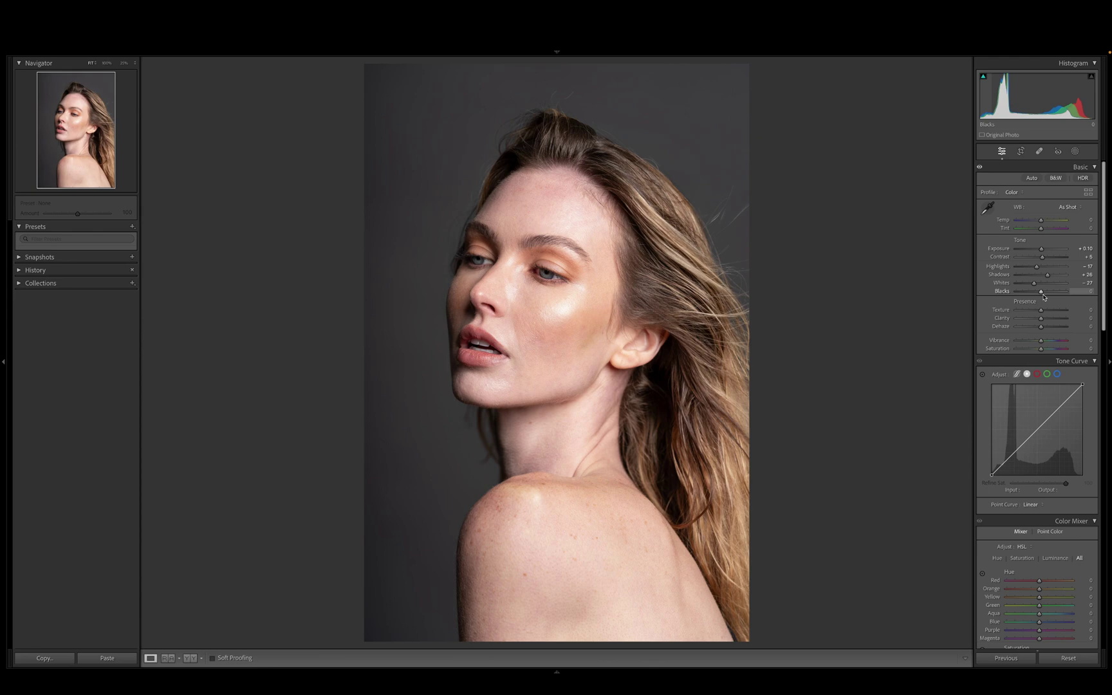
drag(1043, 297, 1047, 297)
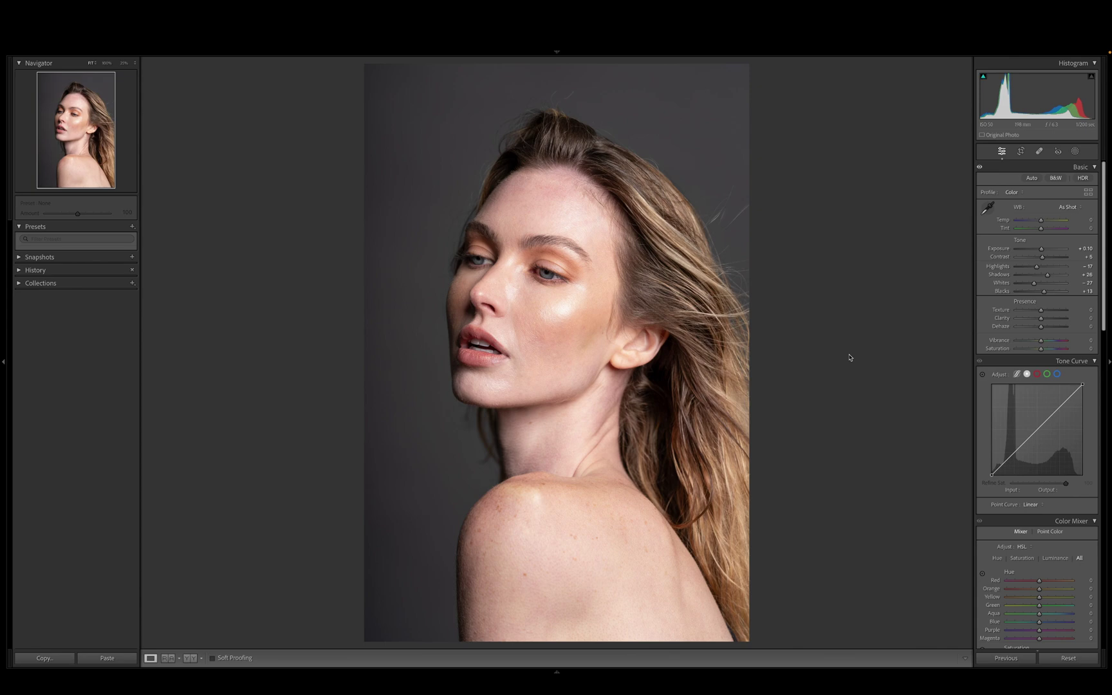
key(backslash)
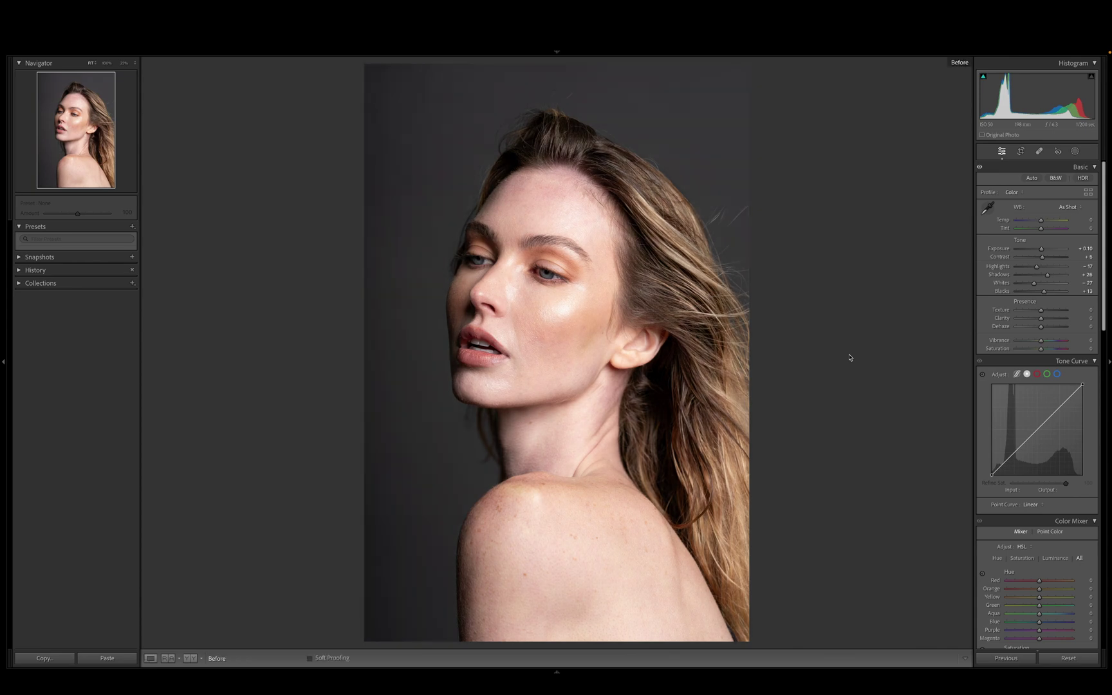
key(backslash)
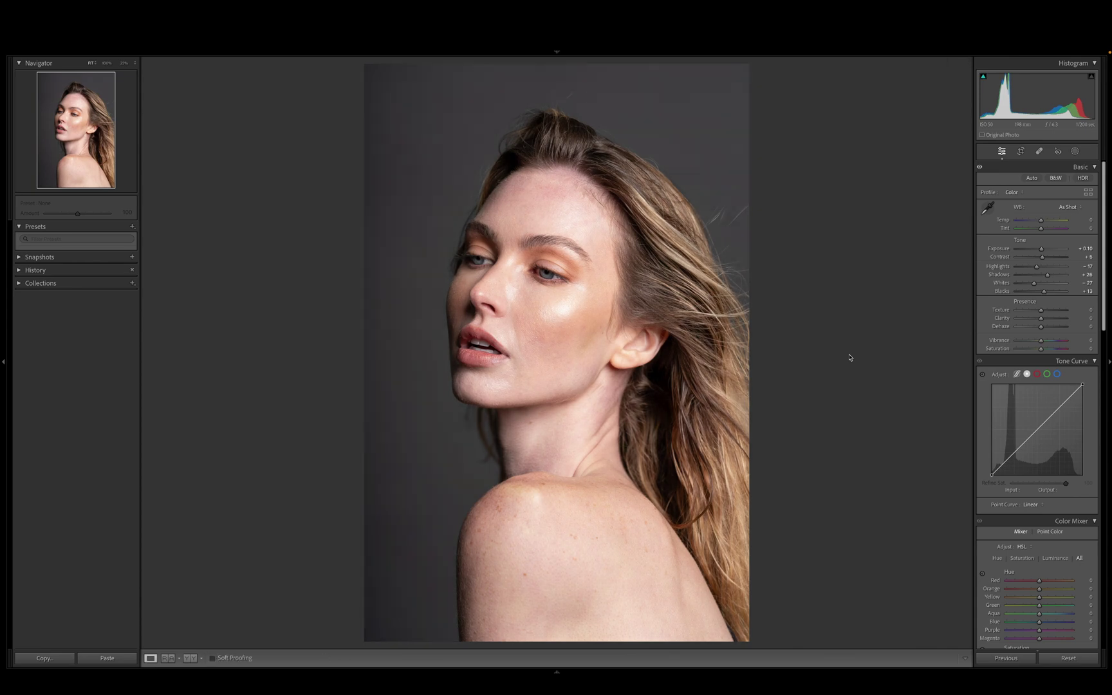
key(backslash)
key(backslash)
key(backslash)
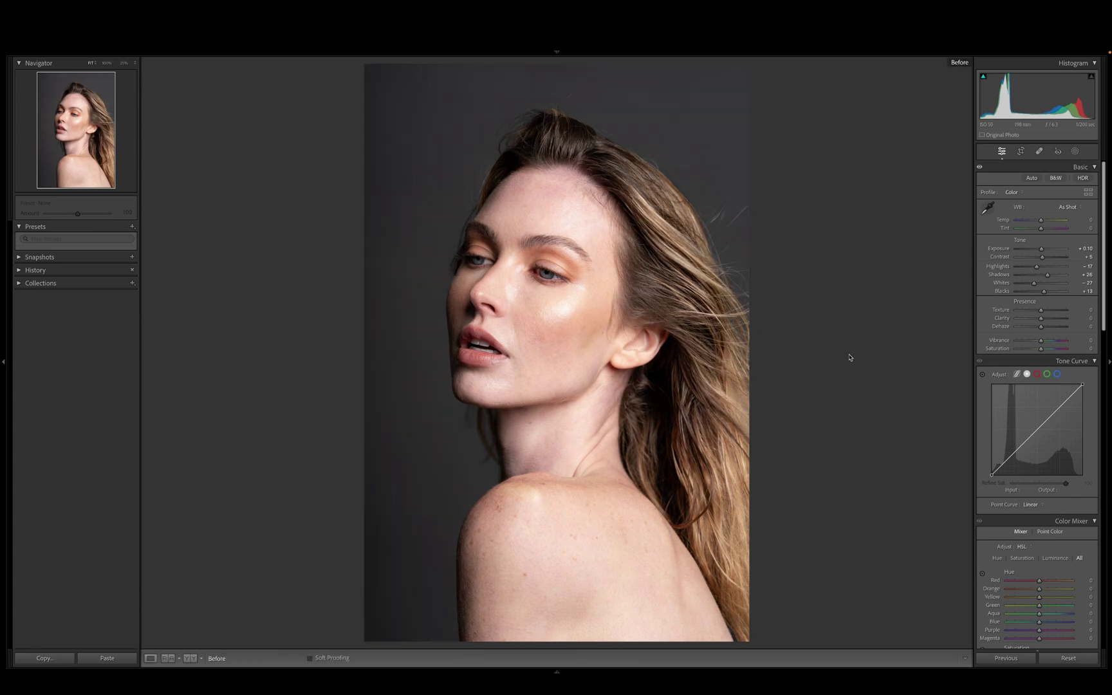
key(backslash)
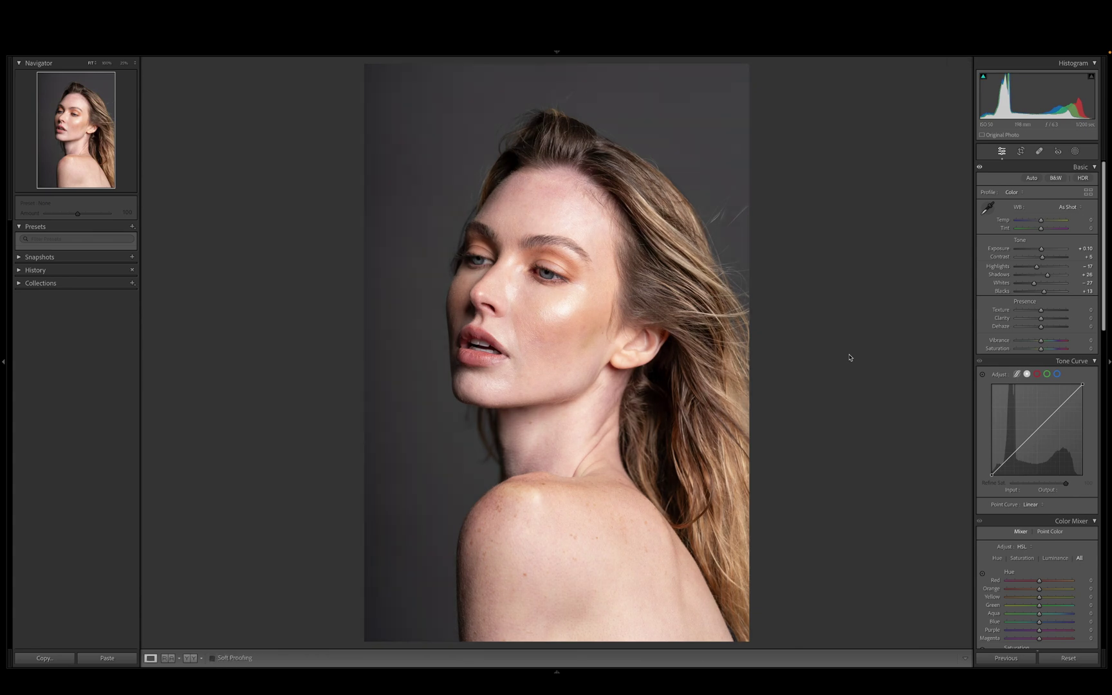
key(backslash)
key(backslash)
key(backslash)
key(backslash)
key(backslash)
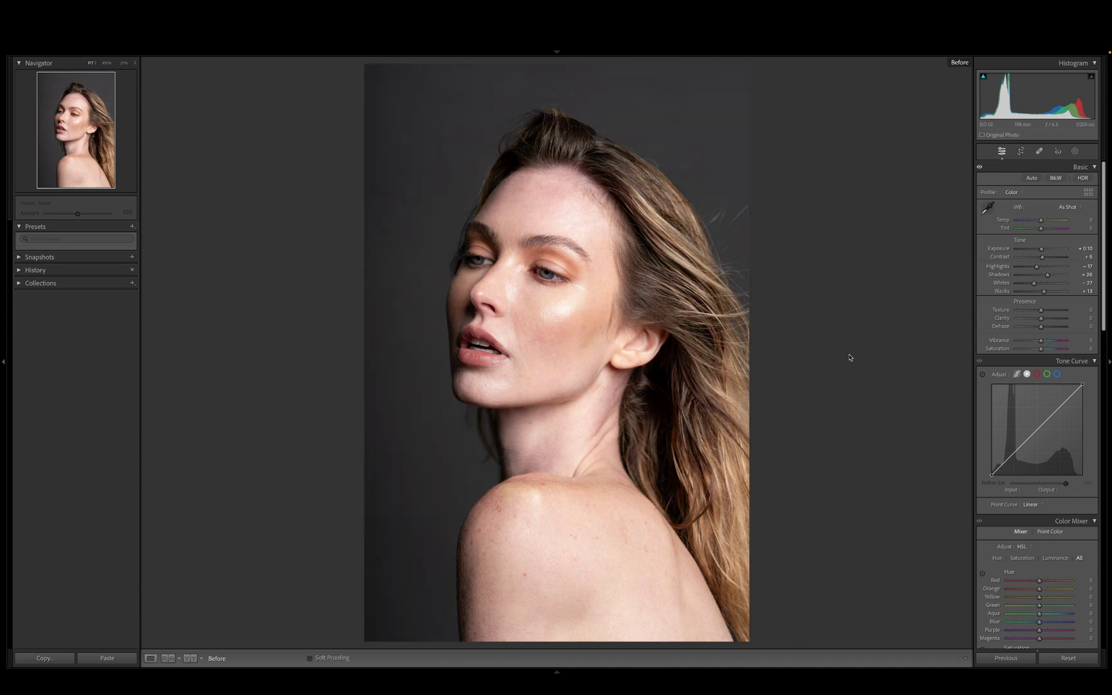
key(backslash)
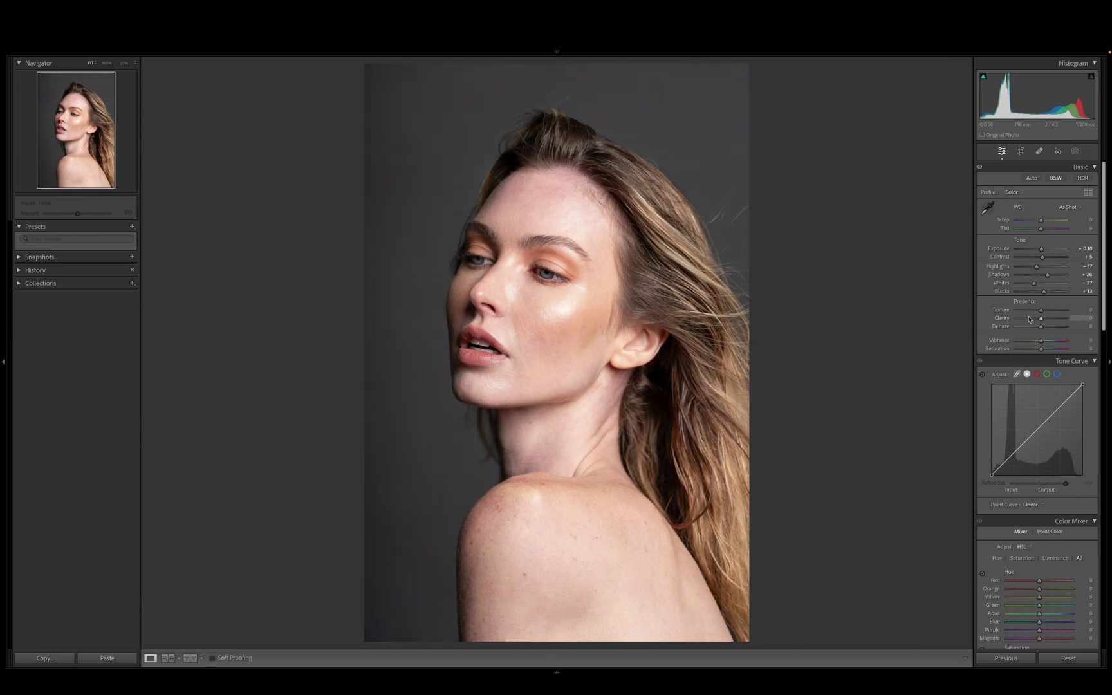
- In HSL Hue, shift Orange to +7 and Yellow to about +2 to warm the skin
scroll(1038, 313, down, 8)
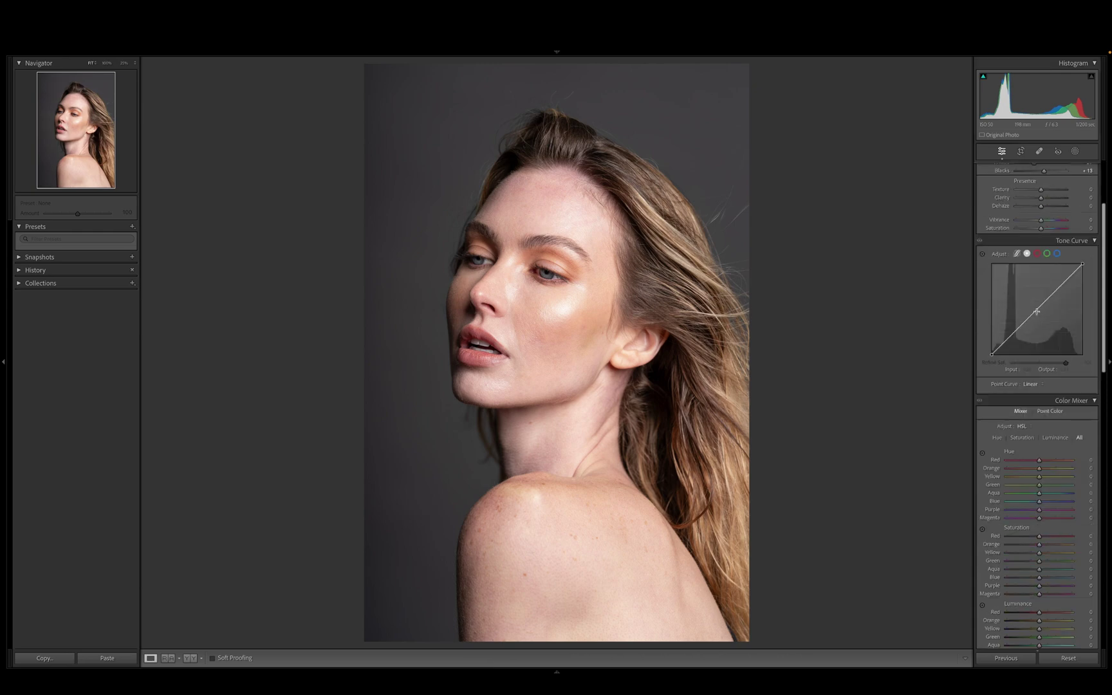
scroll(1037, 314, down, 1)
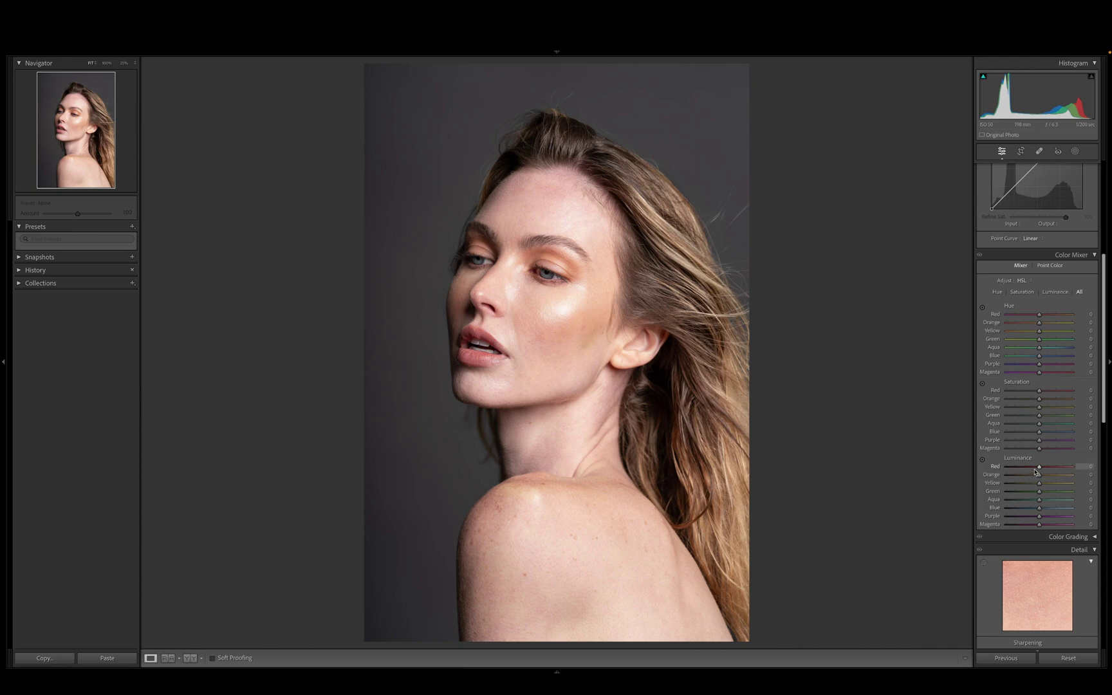
click(982, 309)
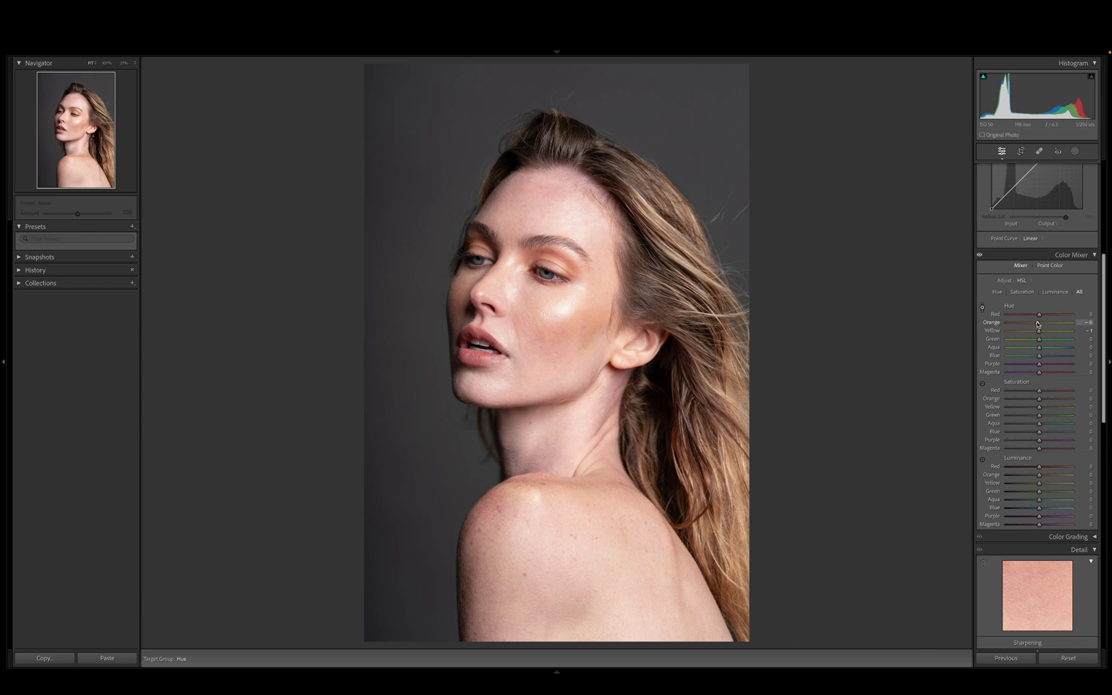
mouse_move(1037, 324)
mouse_down()
mouse_move(1061, 324)
mouse_move(1039, 325)
mouse_up()
mouse_move(1040, 333)
mouse_down()
mouse_move(1020, 335)
mouse_move(1052, 336)
mouse_move(1006, 337)
mouse_move(1040, 339)
mouse_up()
- Set Orange saturation +10, Yellow saturation +11, Orange luminance about +8, and adjust Yellow luminance
scroll(1040, 339, down, 3)
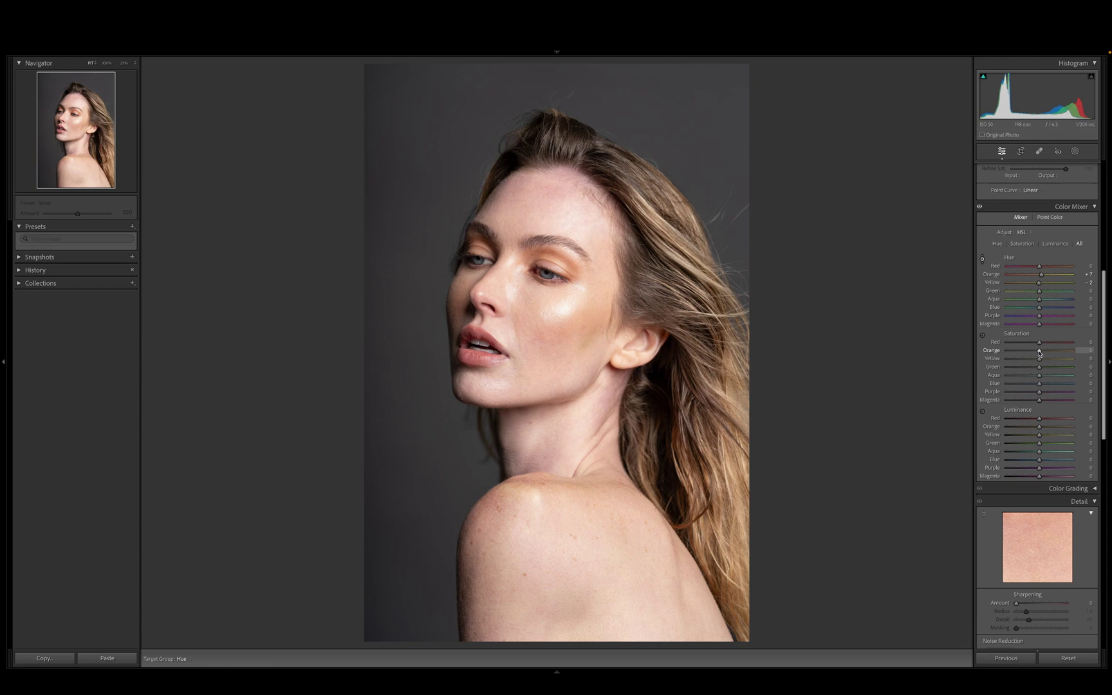
drag(1040, 352, 1043, 352)
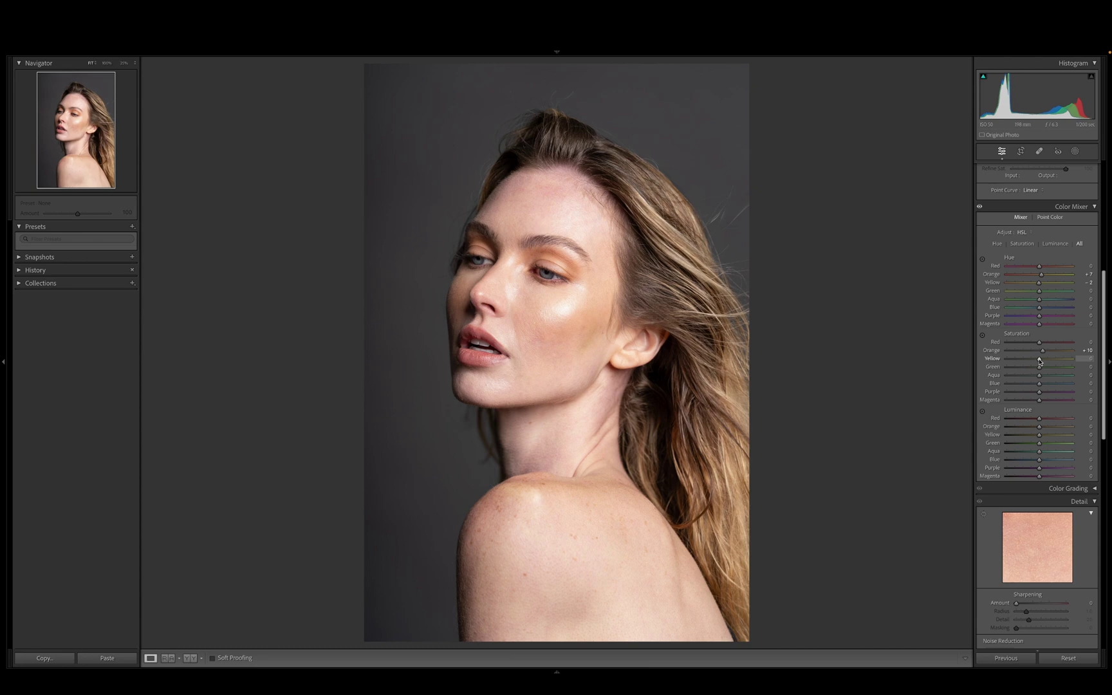
drag(1039, 362, 1043, 363)
drag(1039, 429, 1038, 429)
mouse_move(1038, 439)
mouse_down()
mouse_move(1053, 443)
mouse_move(1038, 443)
mouse_up()
- Enable profile corrections with make Sony and the Adobe Sony DT 18-200mm lens profile
scroll(1037, 442, down, 5)
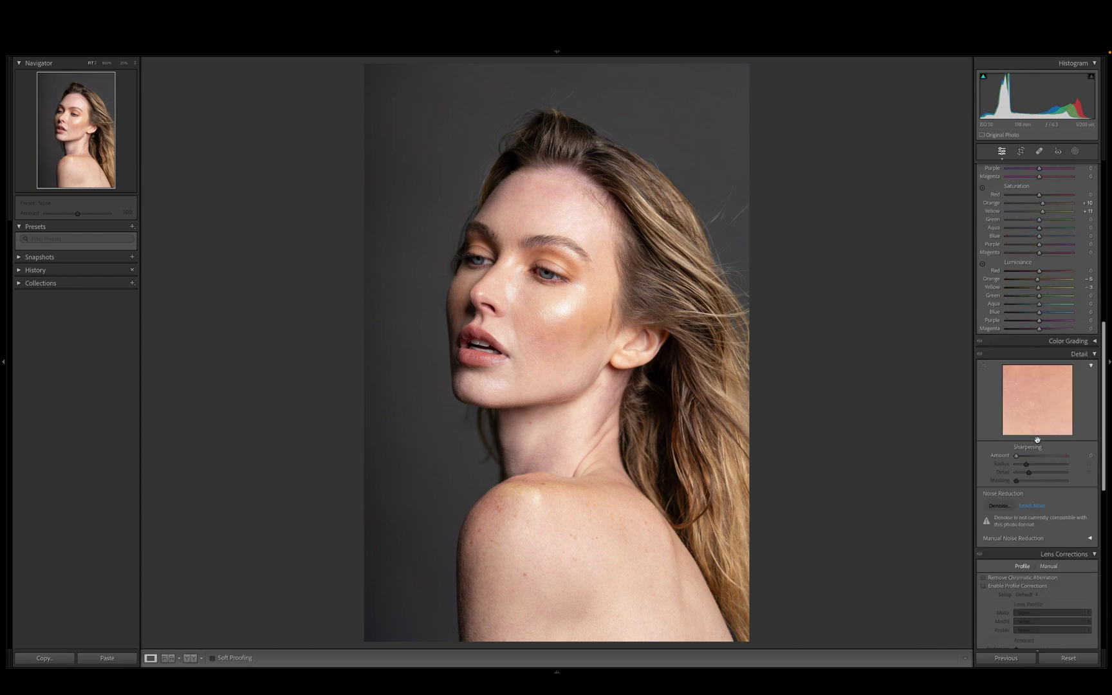
scroll(1038, 442, down, 1)
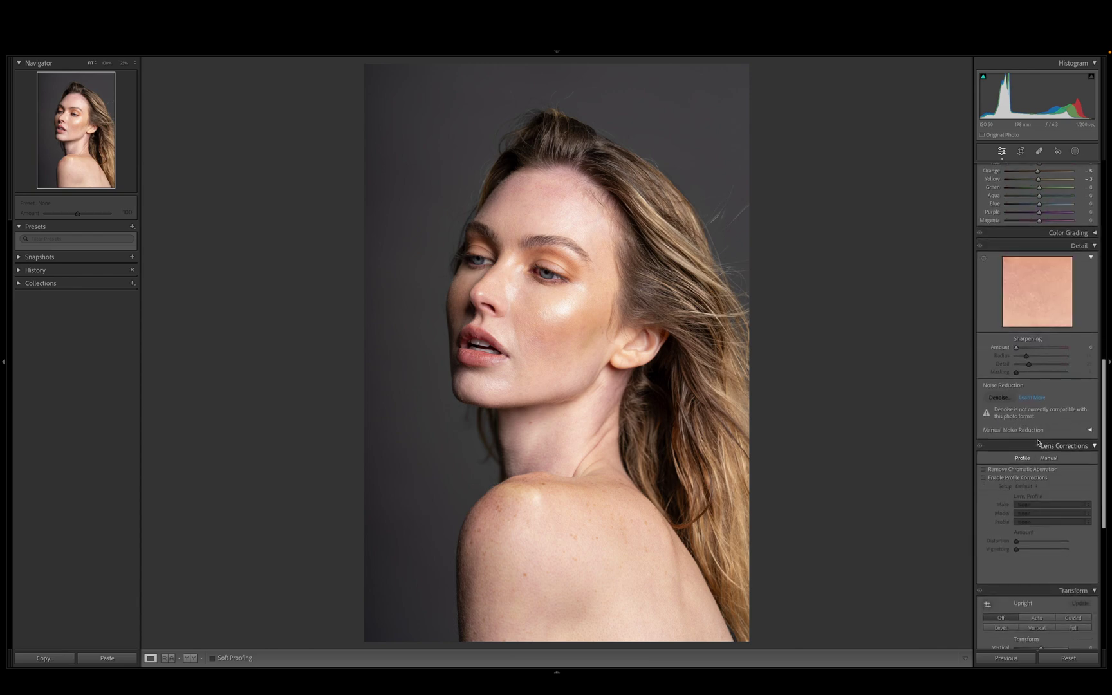
scroll(1046, 458, down, 1)
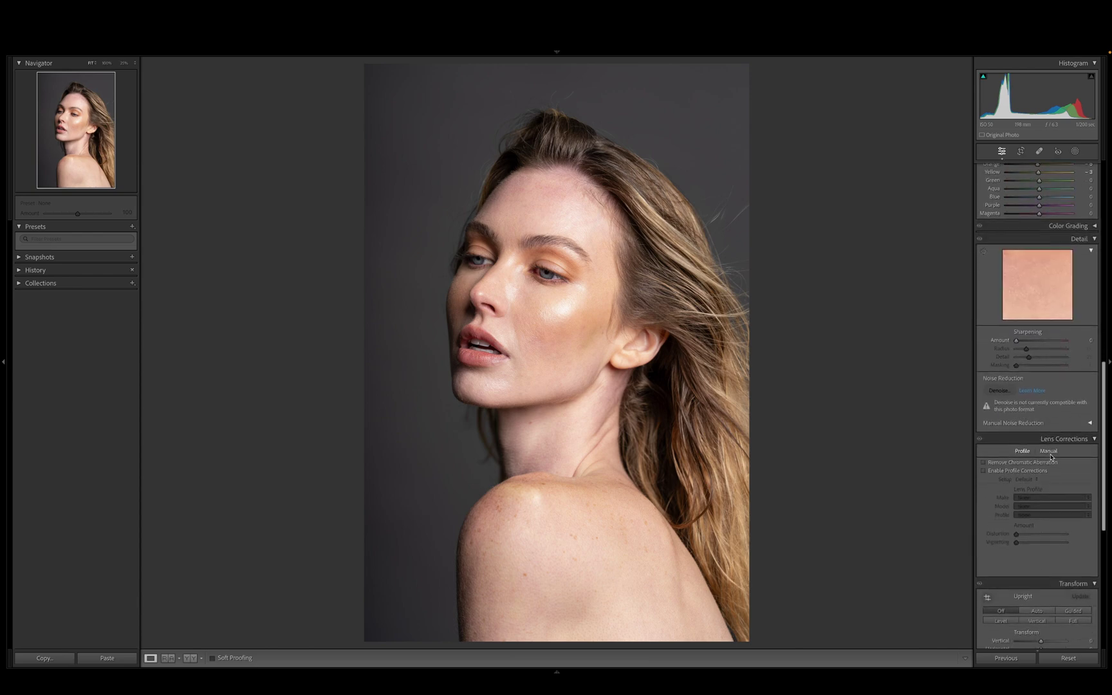
click(986, 472)
click(1042, 497)
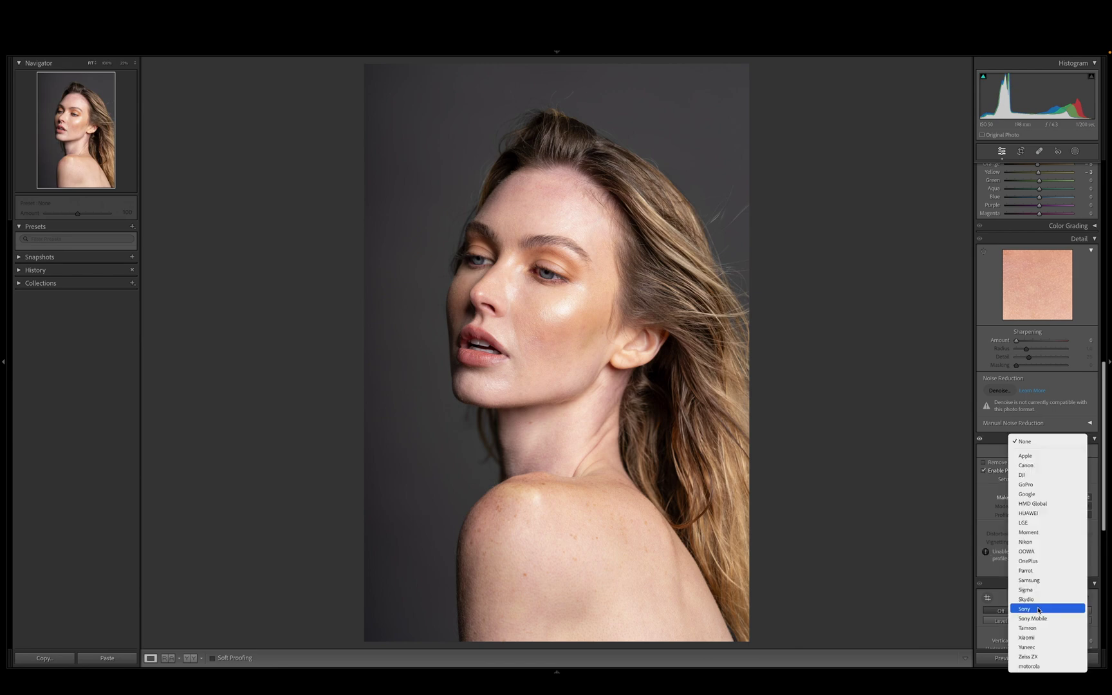
click(1038, 609)
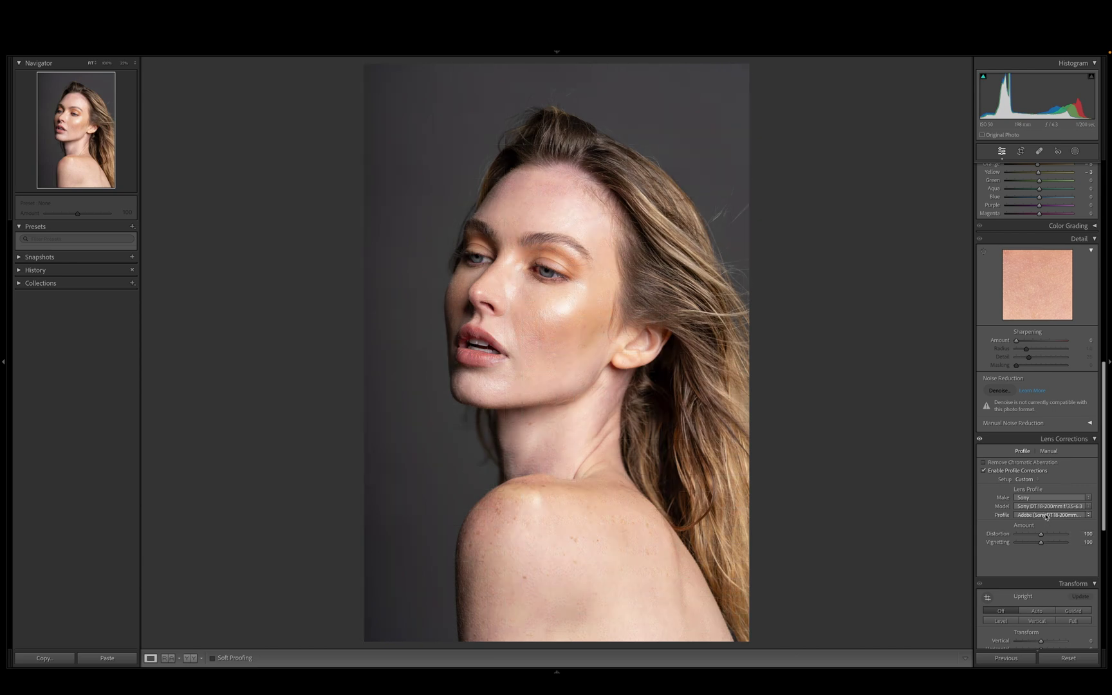
click(1046, 515)
click(1062, 510)
click(1066, 517)
click(1069, 515)
click(1065, 516)
click(1088, 518)
- Compare with and without correction, enable Remove Chromatic Aberration, and inspect shoulder and face at 100%
click(983, 470)
click(983, 470)
click(983, 470)
click(984, 470)
click(984, 462)
click(453, 538)
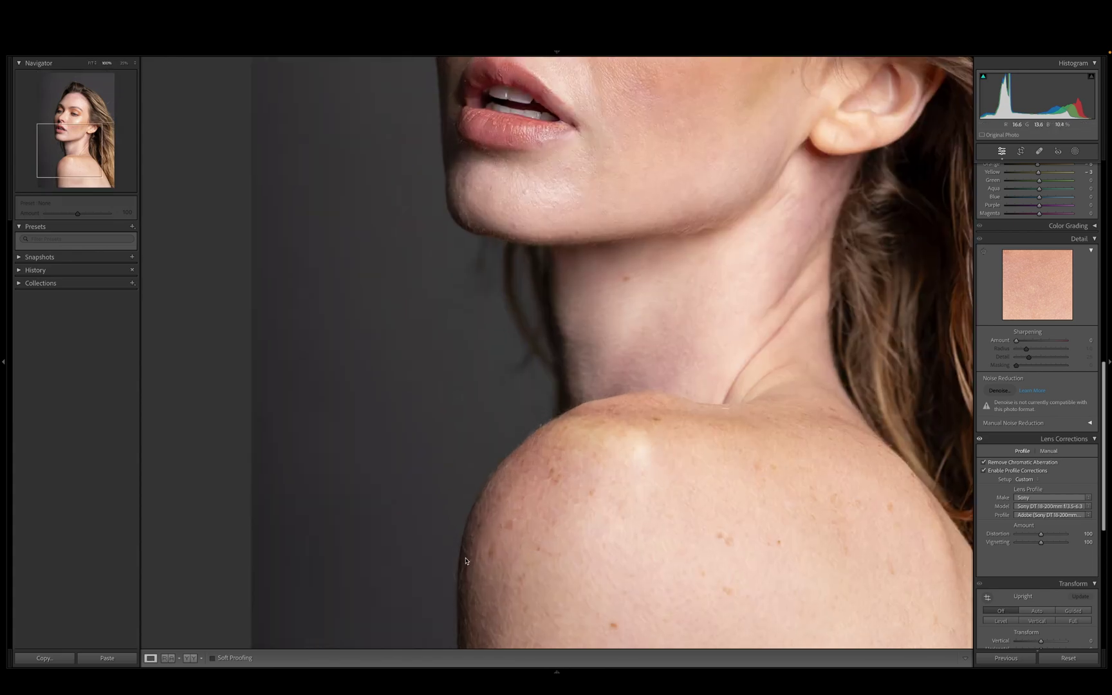
click(555, 422)
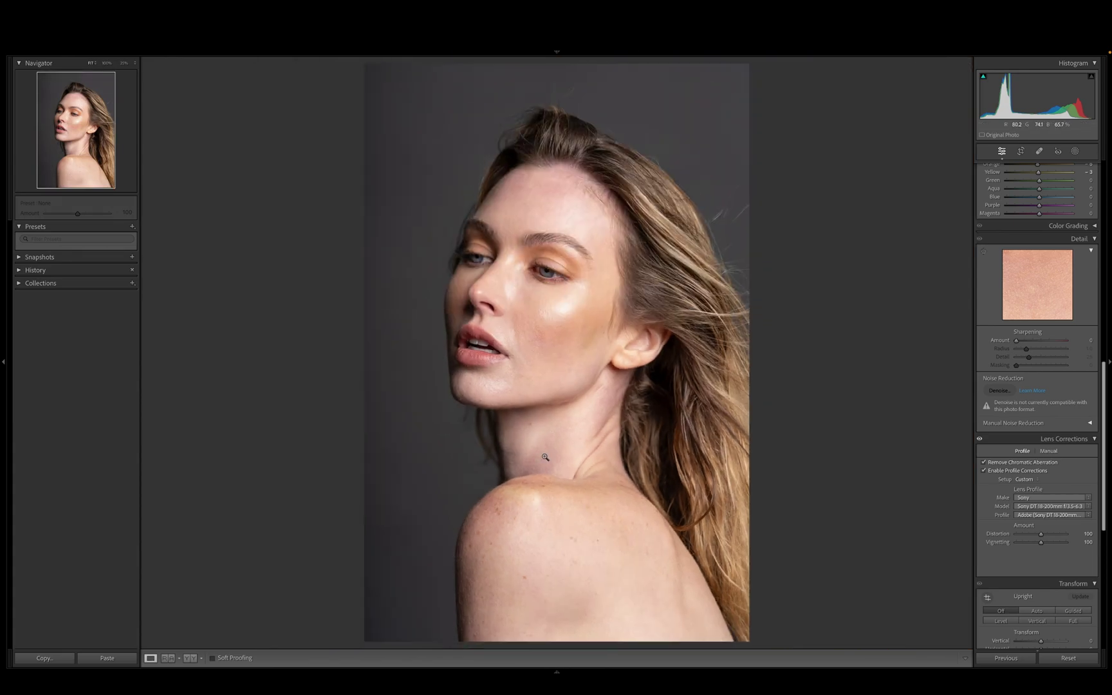
click(707, 244)
click(695, 270)
- Set Calibration saturation to about +9 Red, -3 Green and +8 Blue Primary
scroll(1035, 468, down, 5)
scroll(1036, 466, down, 4)
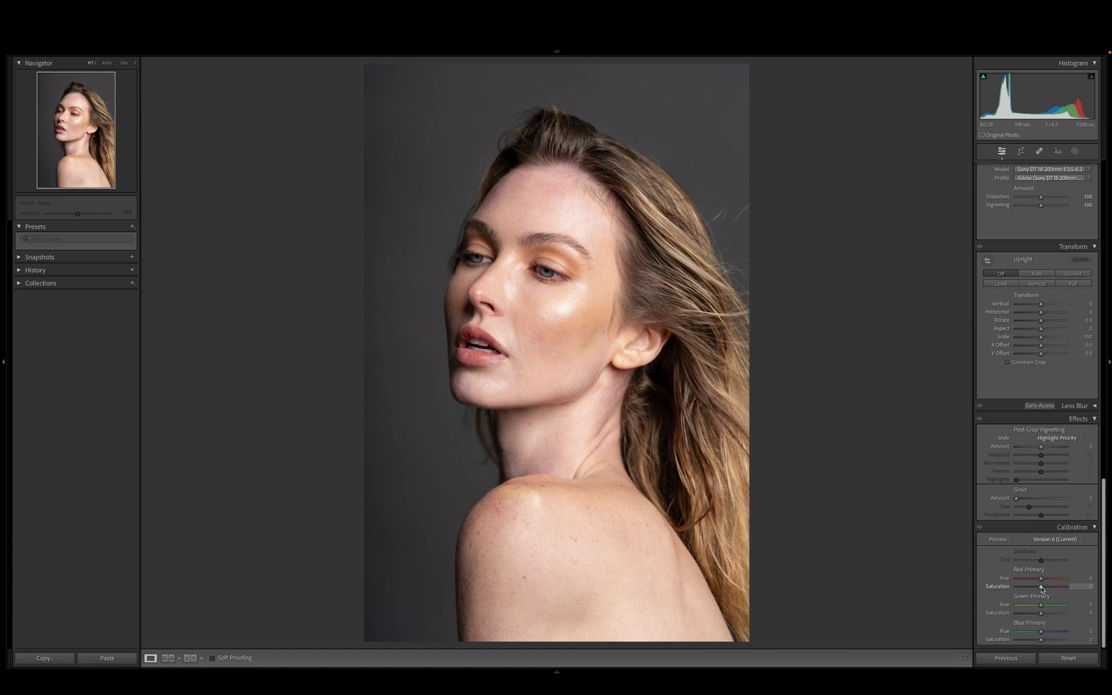
drag(1042, 588, 1043, 590)
drag(1042, 614, 1042, 614)
drag(1042, 615, 1042, 643)
drag(1042, 642, 1042, 642)
scroll(1044, 570, up, 15)
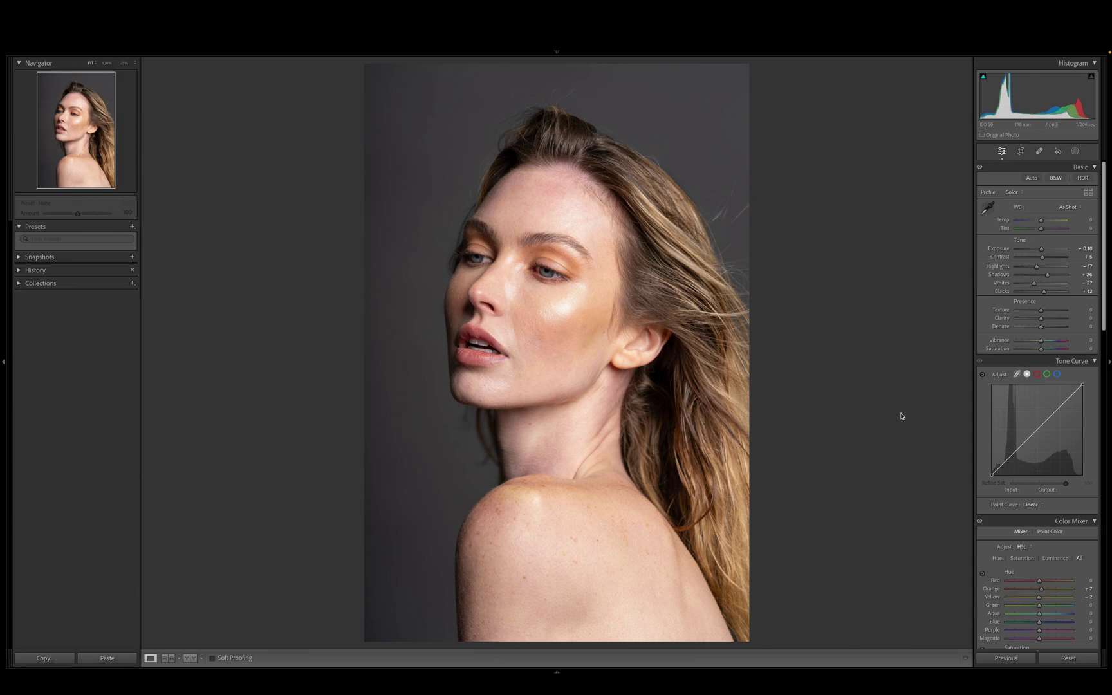
key(backslash)
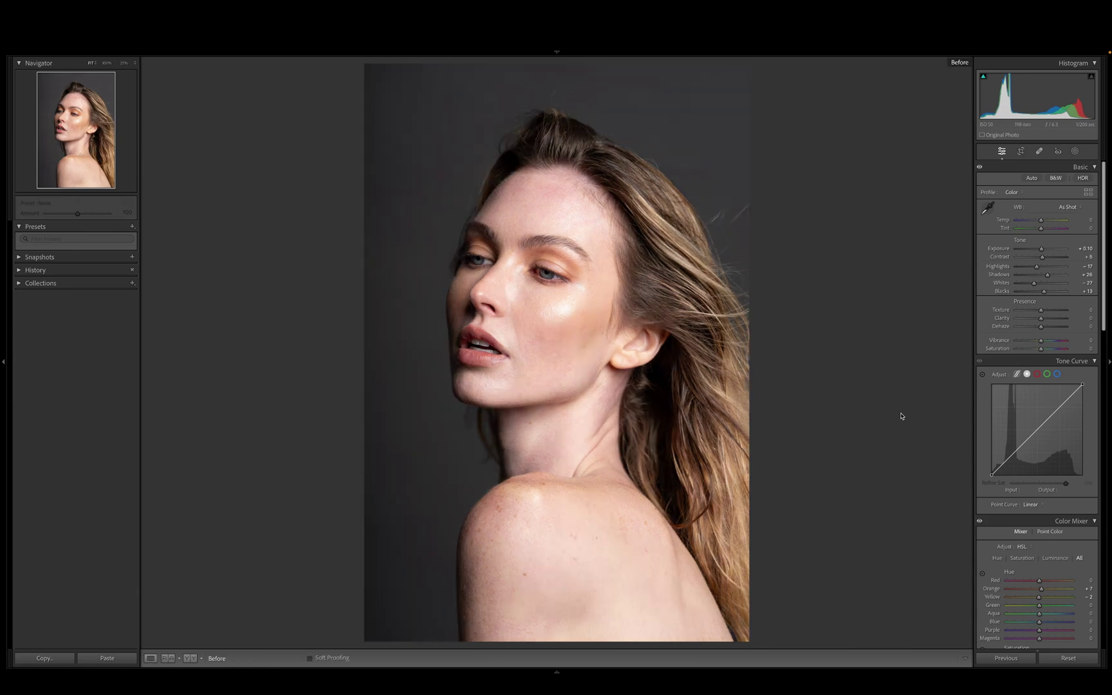
key(backslash)
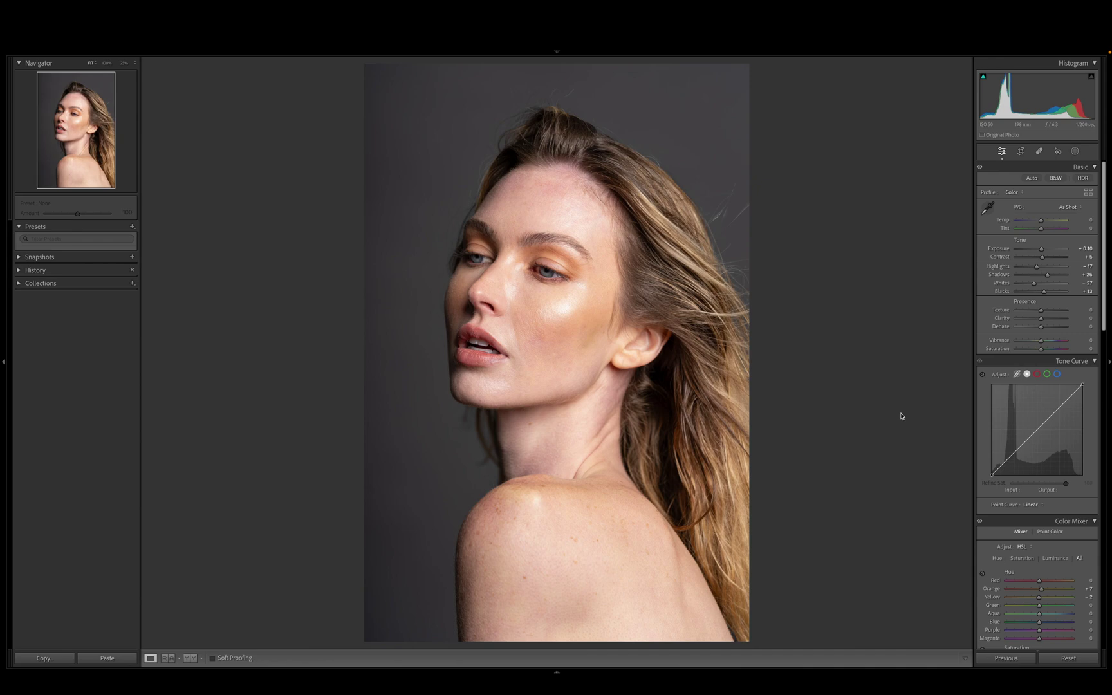